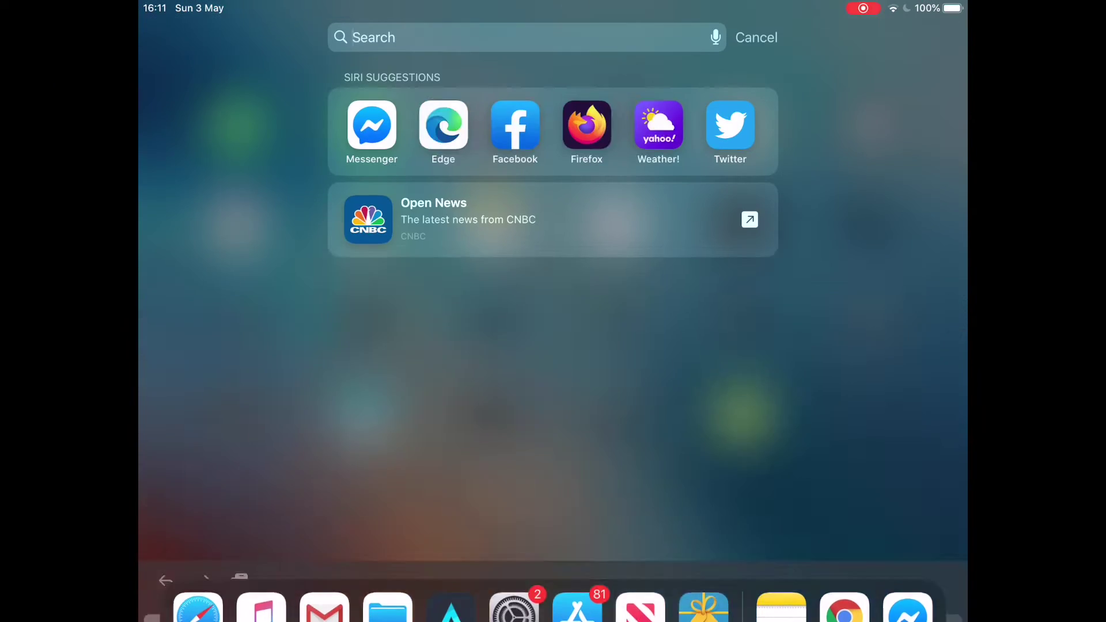
pyautogui.write('a')
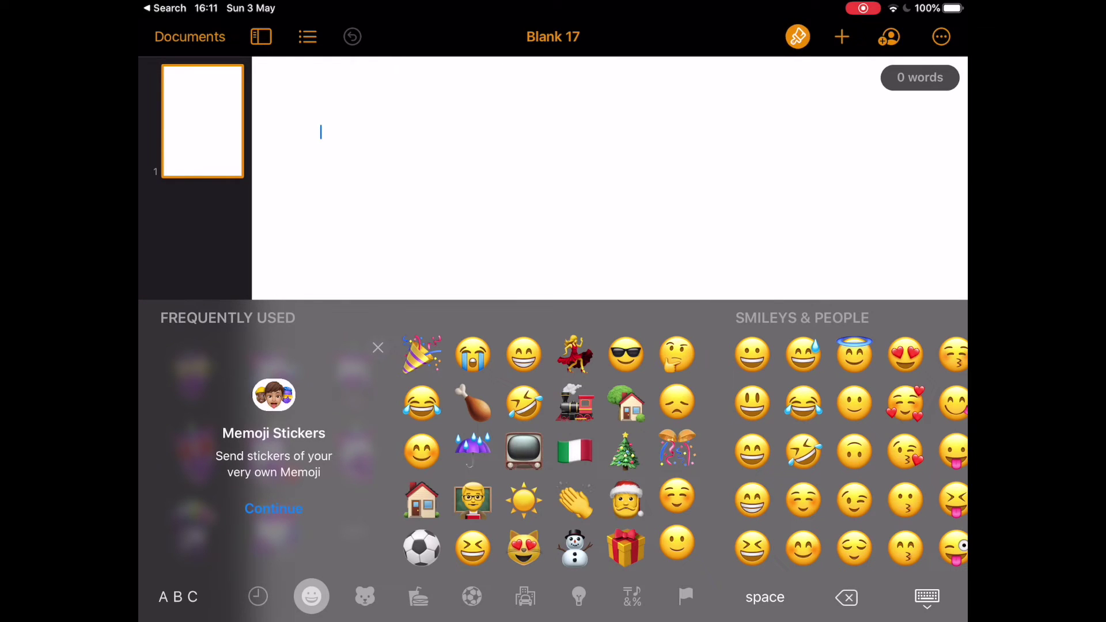
pyautogui.hscroll(10, 553, 450)
pyautogui.hscroll(3, 554, 449)
pyautogui.hscroll(3, 554, 450)
pyautogui.hscroll(3, 553, 450)
pyautogui.hscroll(3, 553, 449)
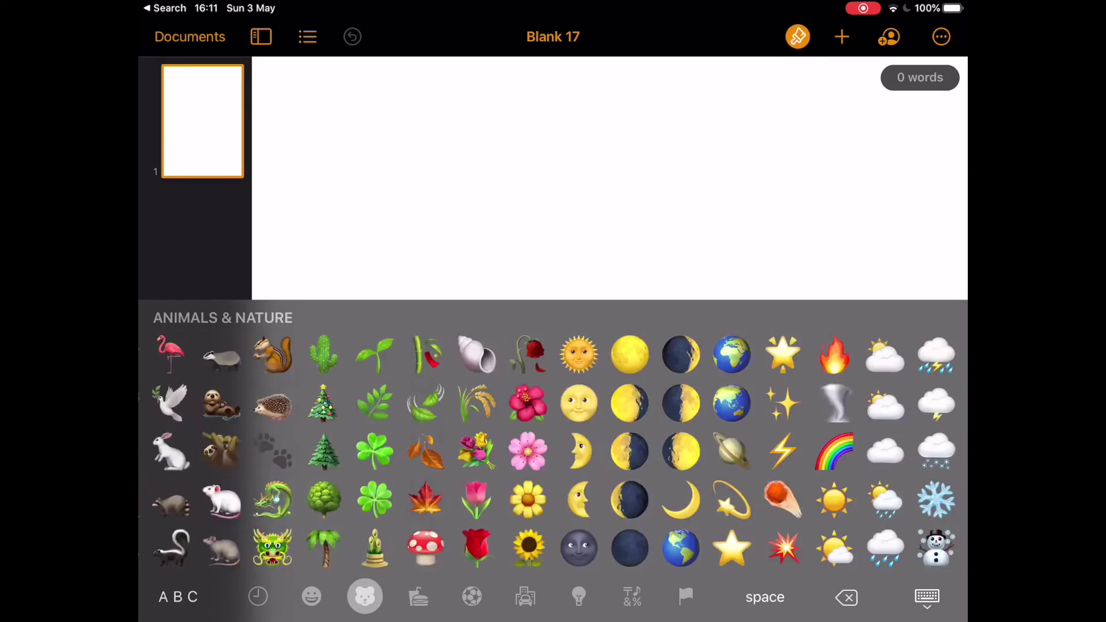
pyautogui.hscroll(3, 554, 451)
pyautogui.hscroll(3, 554, 450)
pyautogui.hscroll(3, 553, 450)
pyautogui.hscroll(3, 554, 450)
pyautogui.hscroll(3, 553, 449)
pyautogui.hscroll(3, 553, 450)
pyautogui.hscroll(3, 553, 450)
pyautogui.hscroll(3, 553, 449)
pyautogui.hscroll(3, 554, 450)
pyautogui.hscroll(3, 553, 450)
pyautogui.hscroll(3, 553, 449)
pyautogui.hscroll(3, 553, 449)
pyautogui.hscroll(5, 554, 450)
pyautogui.hscroll(2, 553, 449)
pyautogui.hscroll(-4, 554, 450)
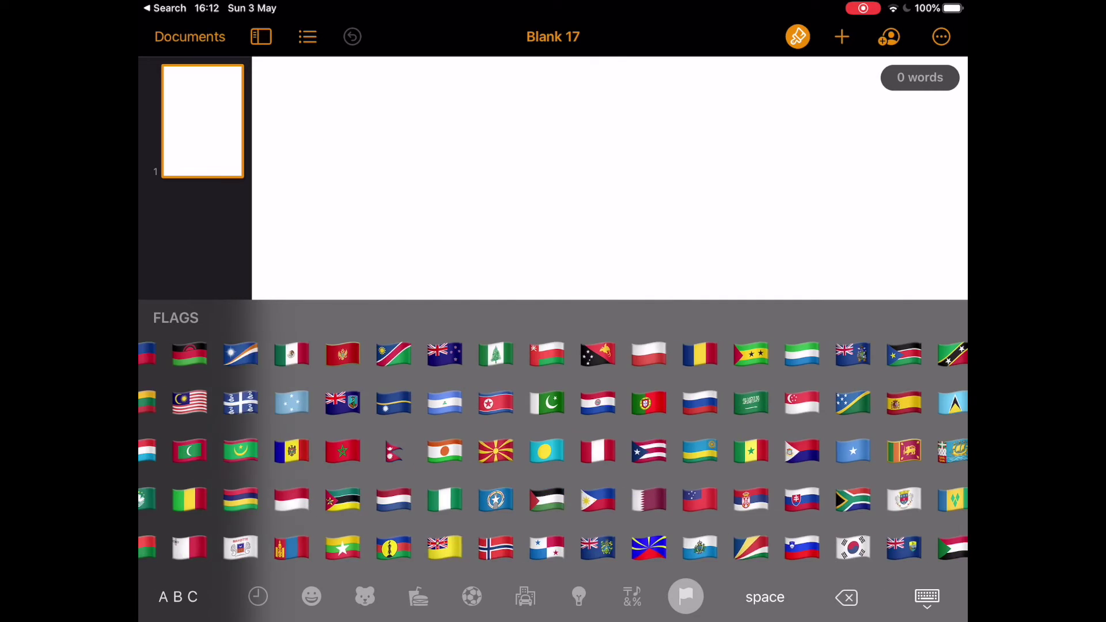
pyautogui.hscroll(-5, 553, 450)
# Step: Insert a flag emoji, delete it again, and return to the letter keyboard
pyautogui.click(528, 500)
pyautogui.click(846, 598)
pyautogui.click(179, 597)
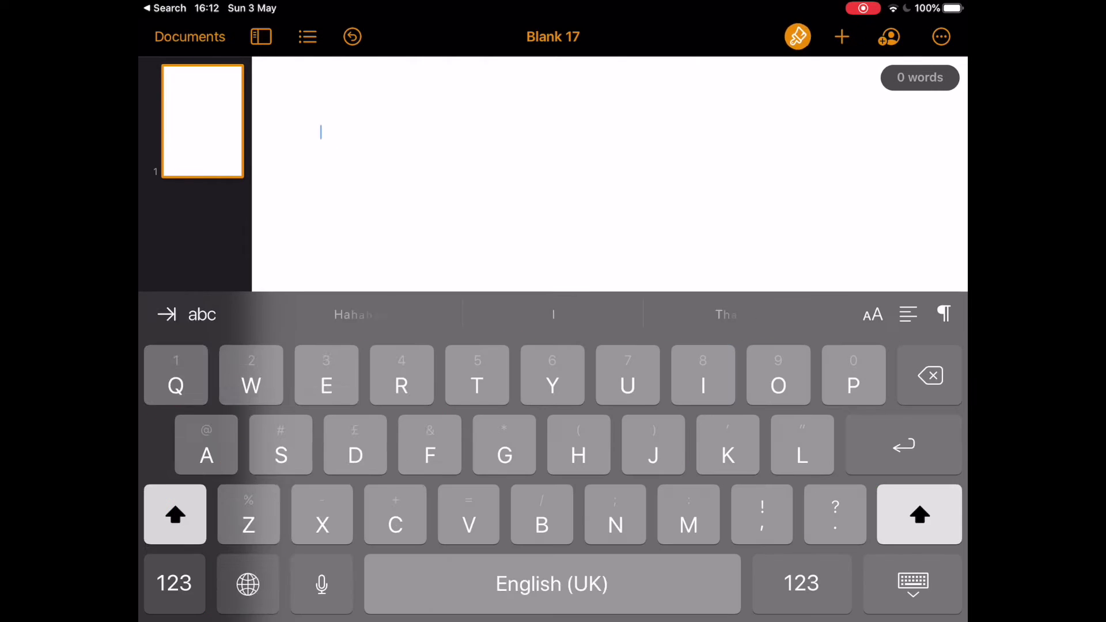
# Step: Return to the emoji keyboard and start a new Memoji, reaching the hairstyle options
pyautogui.click(247, 583)
pyautogui.click(285, 166)
pyautogui.click(273, 509)
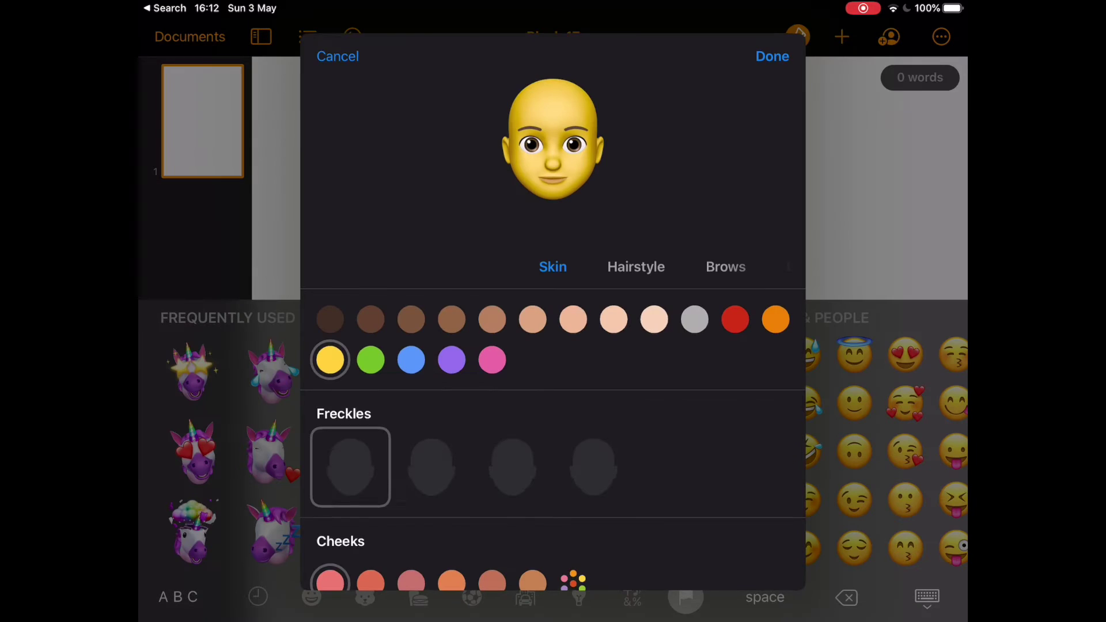
pyautogui.scroll(-5, 553, 432)
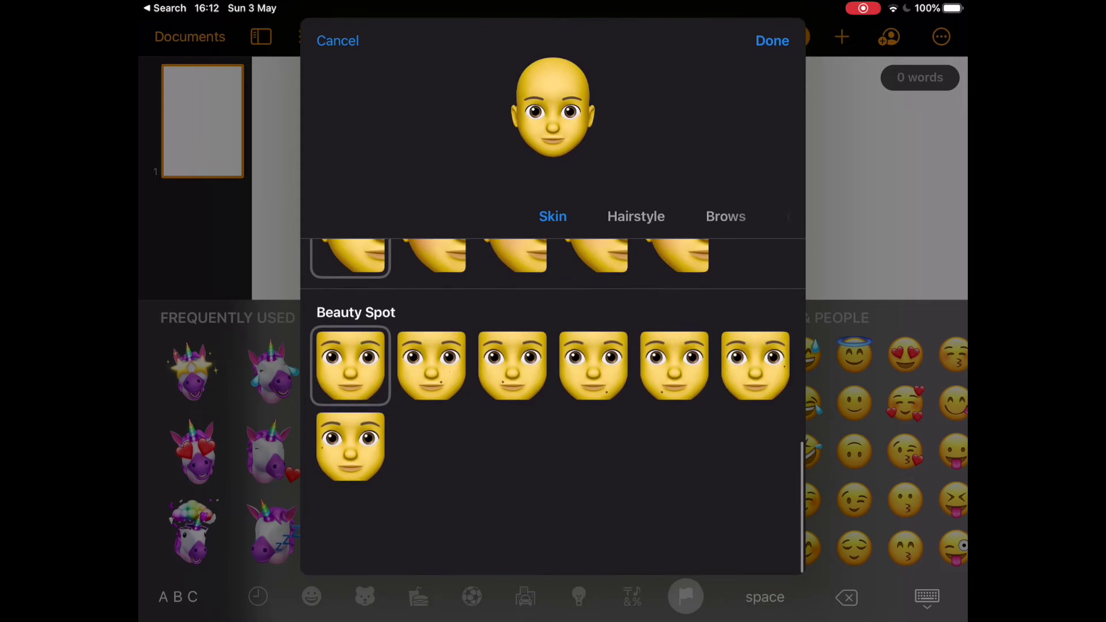
pyautogui.click(637, 231)
# Step: Choose the long curly hairstyle, then browse brows, eyes, head, nose, ears and facial hair
pyautogui.click(350, 467)
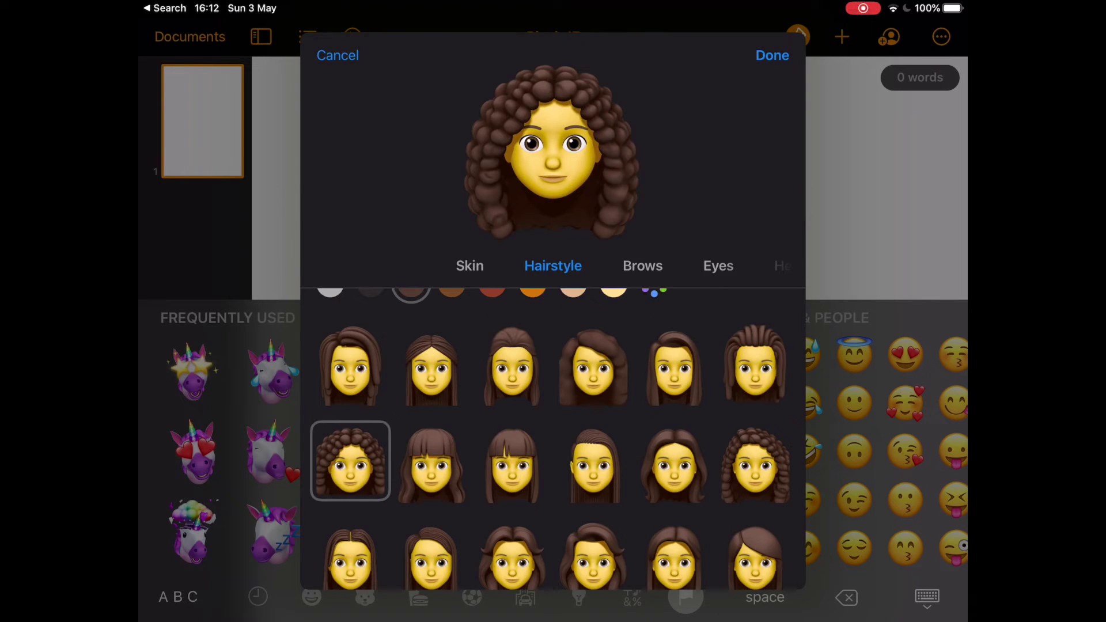
pyautogui.scroll(-10, 553, 432)
pyautogui.click(642, 230)
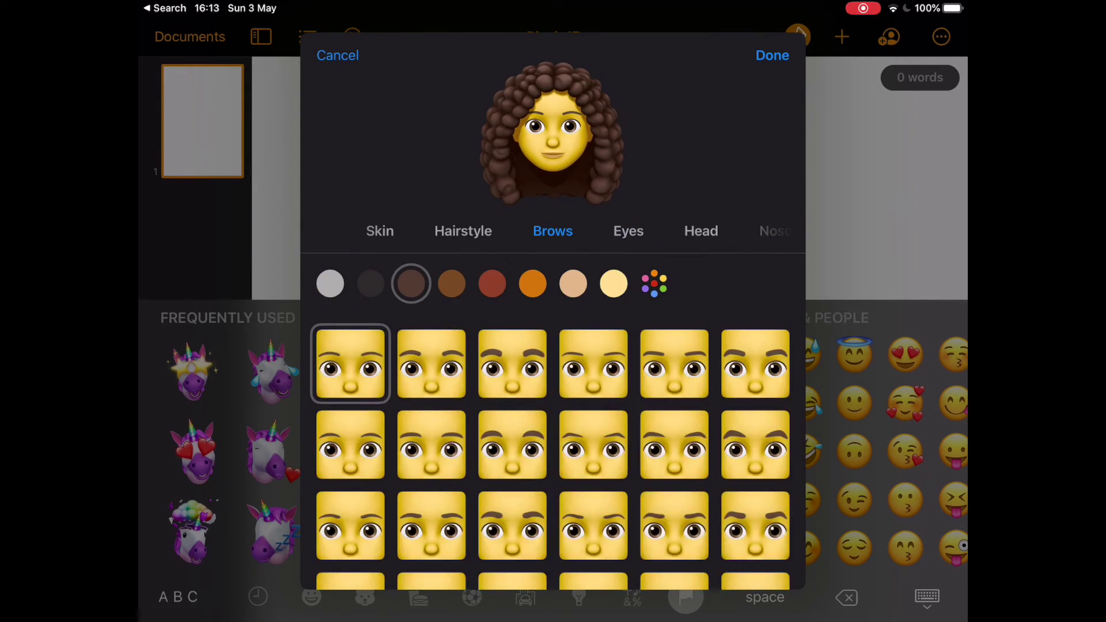
pyautogui.click(629, 265)
pyautogui.scroll(-5, 554, 432)
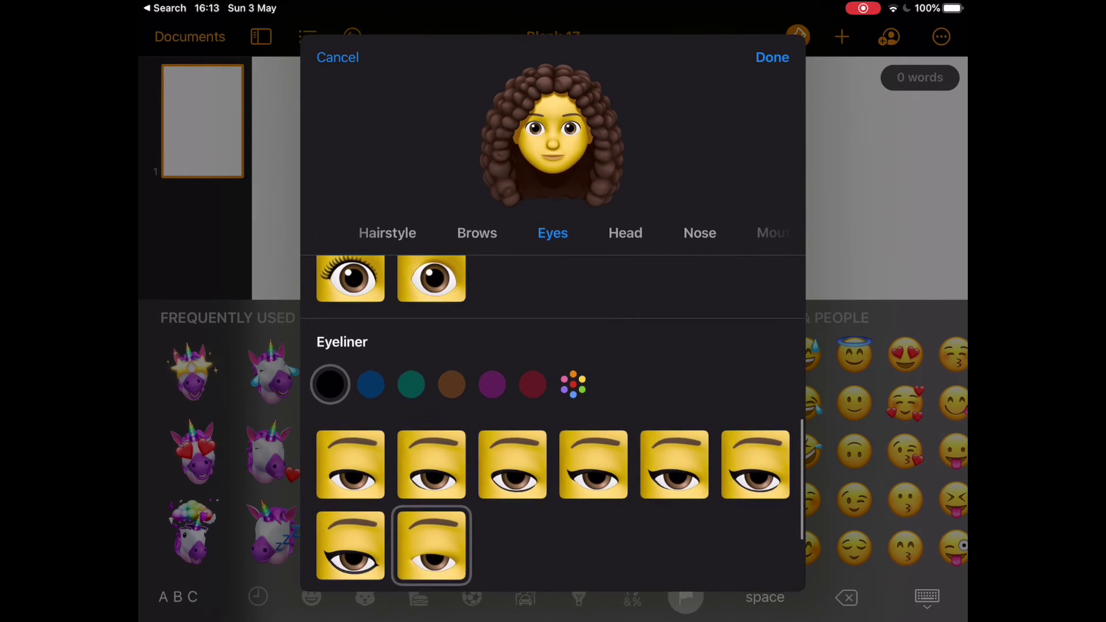
pyautogui.scroll(1, 554, 433)
pyautogui.click(625, 231)
pyautogui.scroll(-3, 553, 432)
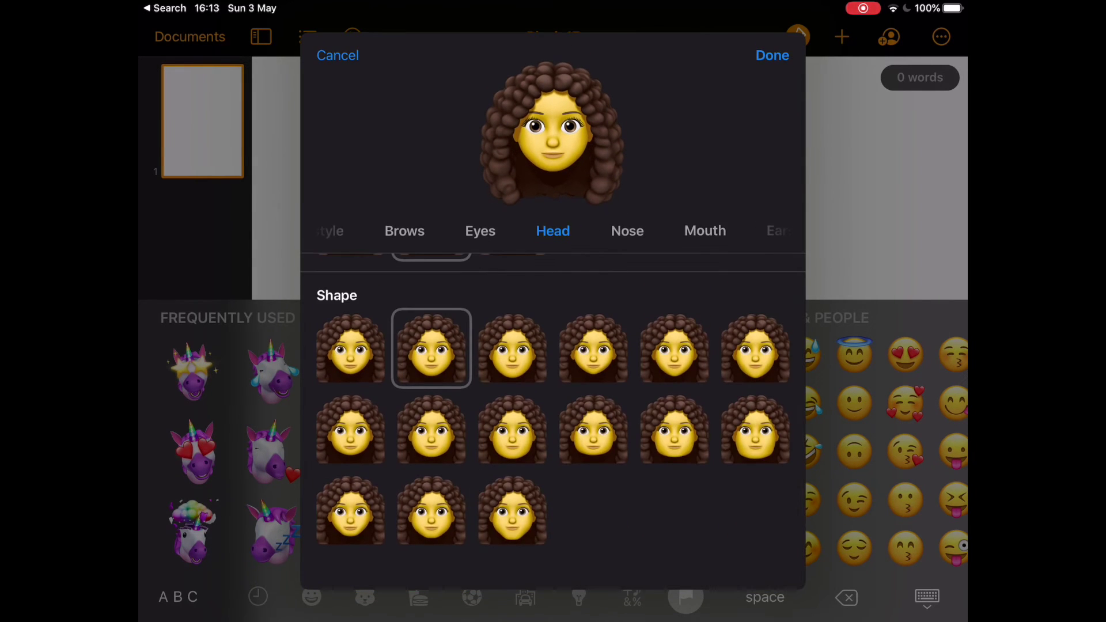
pyautogui.click(627, 265)
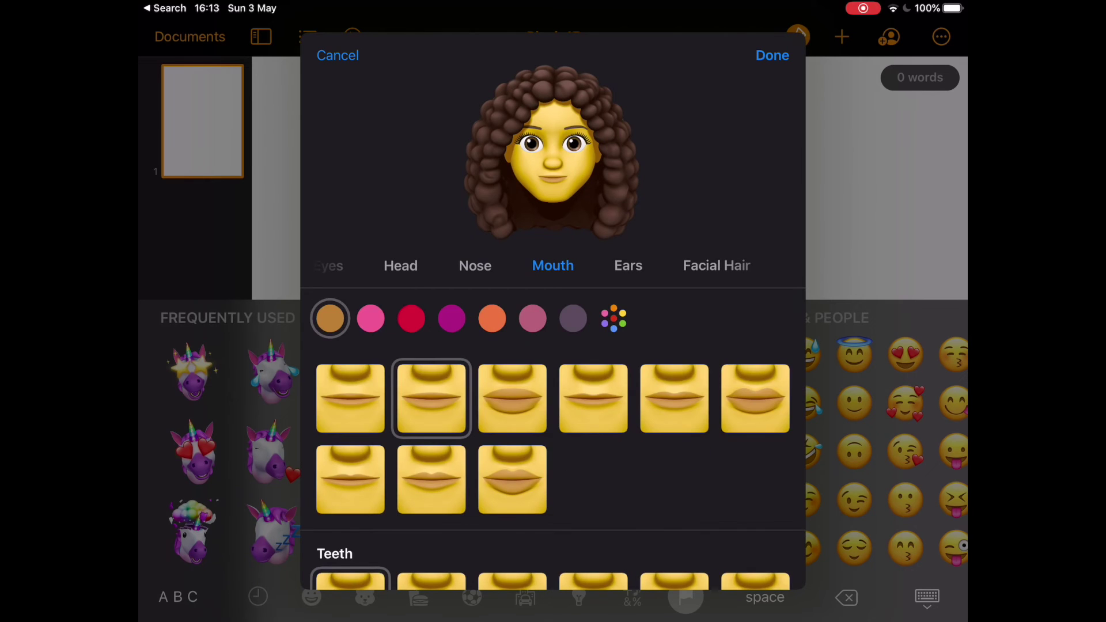
pyautogui.click(629, 265)
pyautogui.click(640, 266)
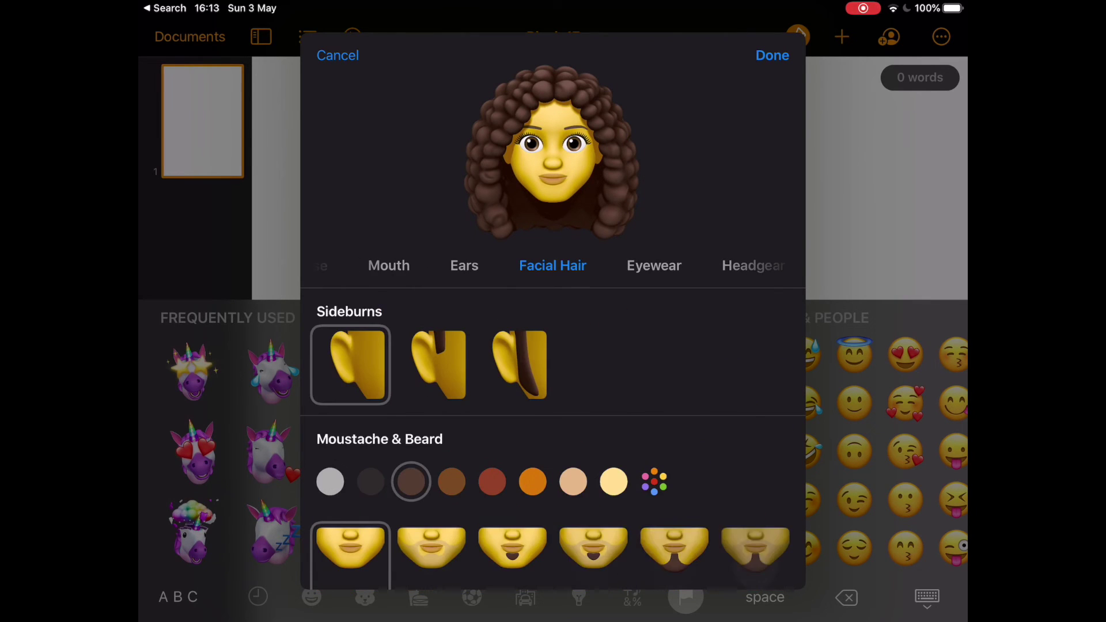
pyautogui.scroll(-3, 553, 432)
pyautogui.click(655, 265)
pyautogui.scroll(-3, 553, 432)
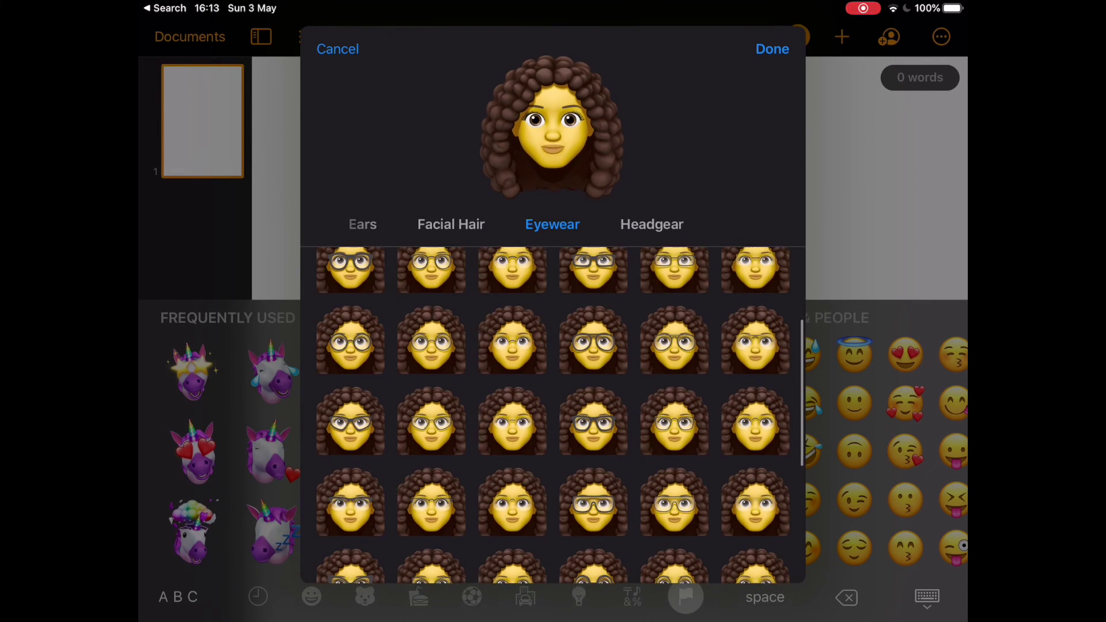
# Step: Add dark-framed glasses, then a white brimmed hat from the headgear options
pyautogui.click(593, 427)
pyautogui.scroll(5, 553, 433)
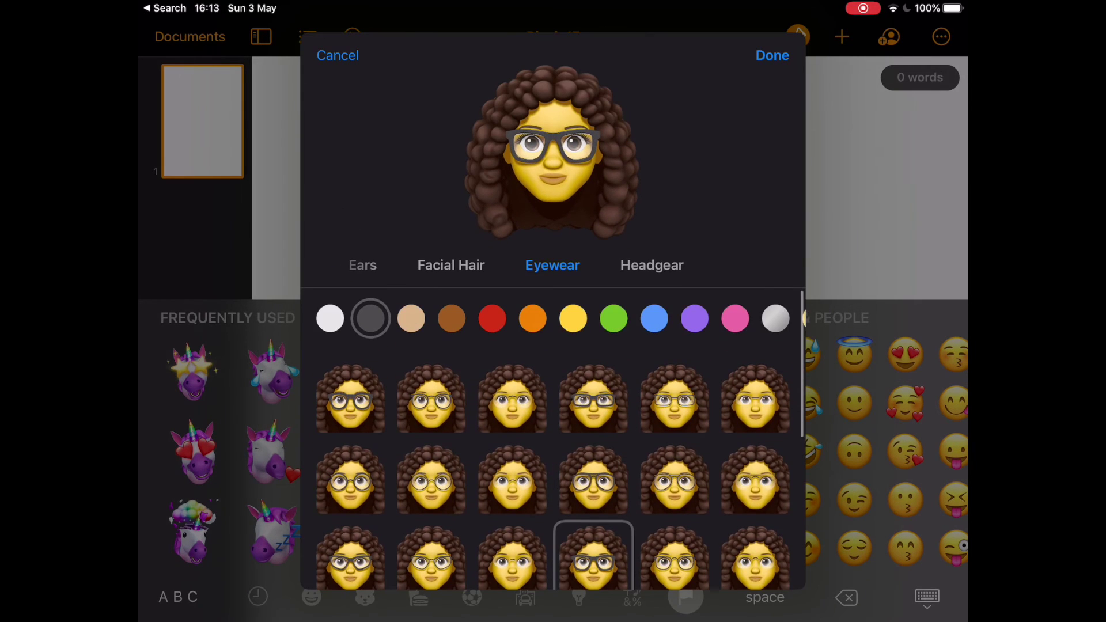
pyautogui.click(652, 265)
pyautogui.scroll(-3, 553, 449)
pyautogui.click(593, 458)
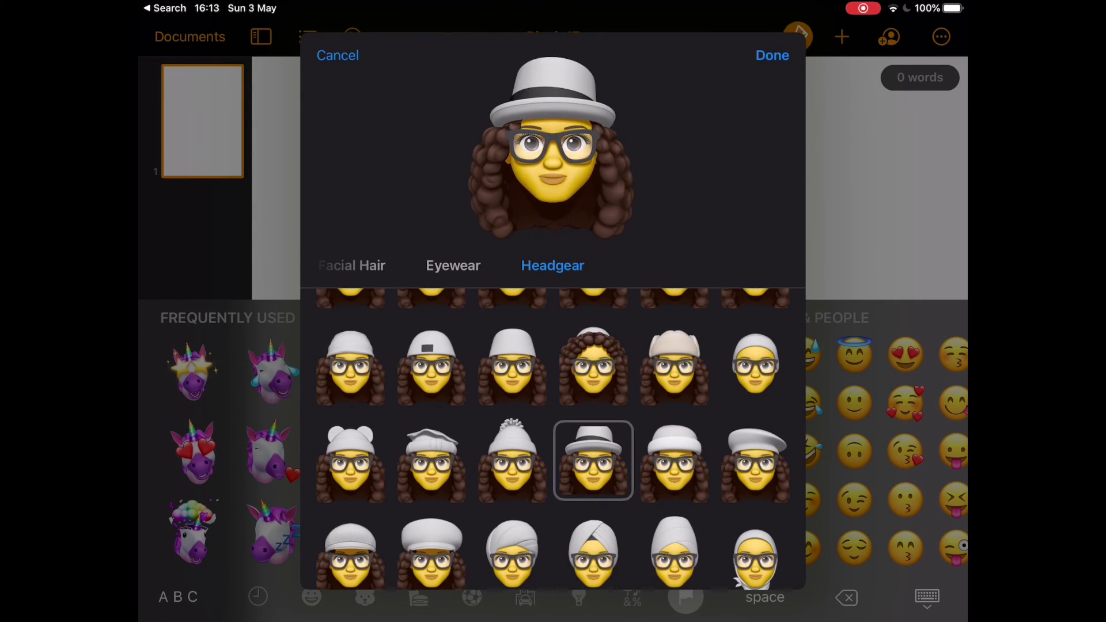